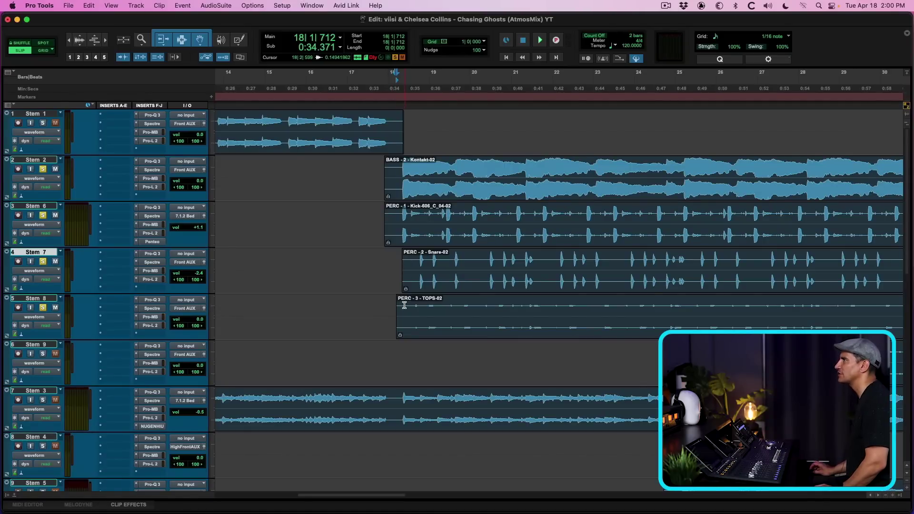
Play back the soloed bass and percussion stems from bar 18.
{"action": "key", "text": "space"}
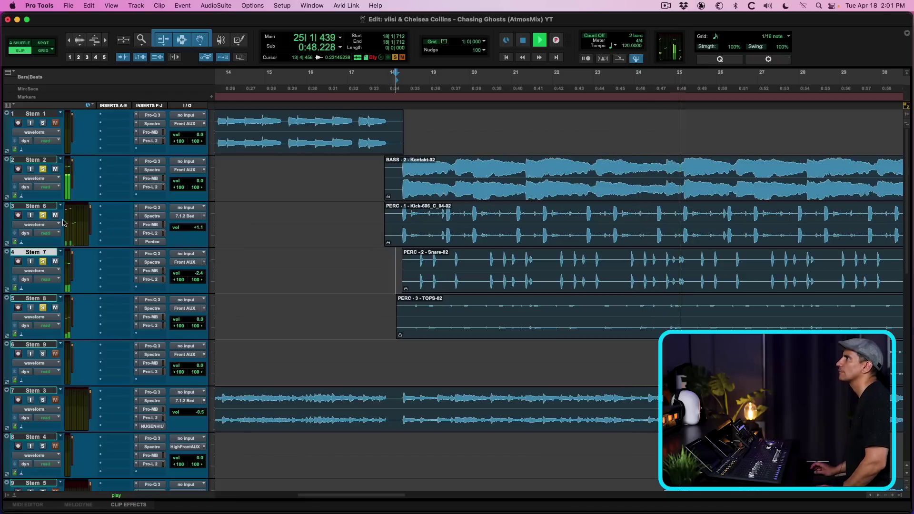
{"action": "key", "text": "space"}
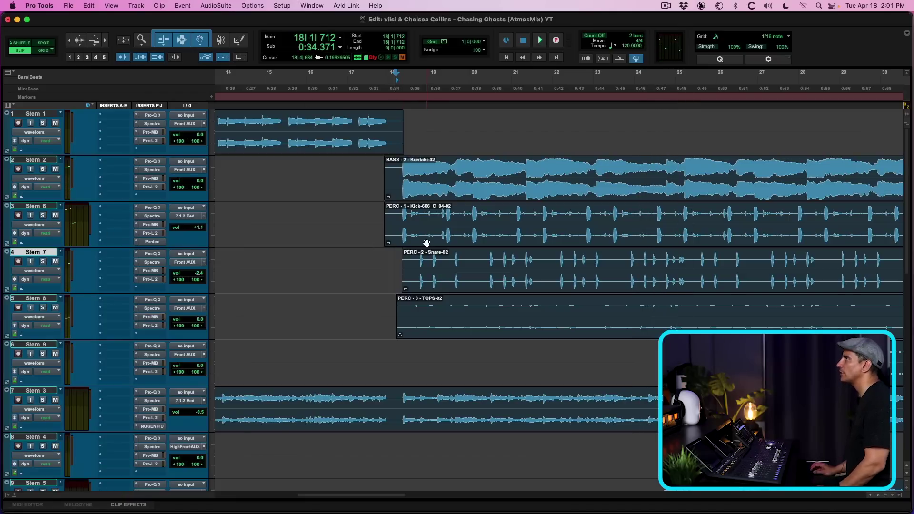
Trim the start of the kick clip on Stem 6 to just before its first hit and audition the track soloed.
{"action": "left_click", "coordinate": [427, 244]}
{"action": "left_click", "coordinate": [419, 223]}
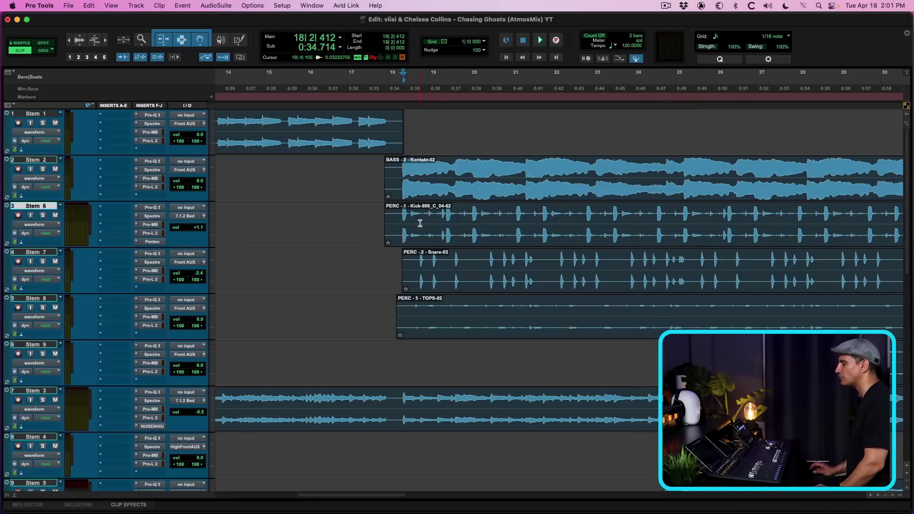
{"action": "key", "text": "a"}
{"action": "key", "text": "space"}
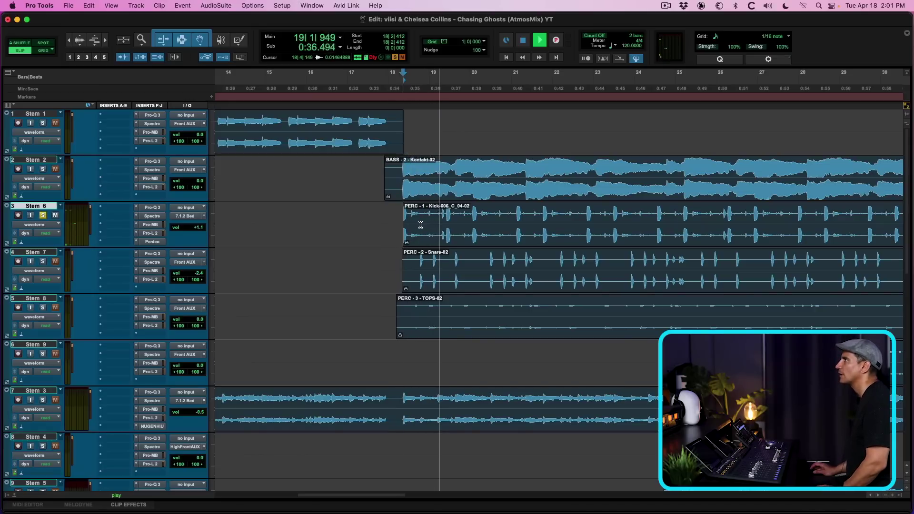
{"action": "key", "text": "space"}
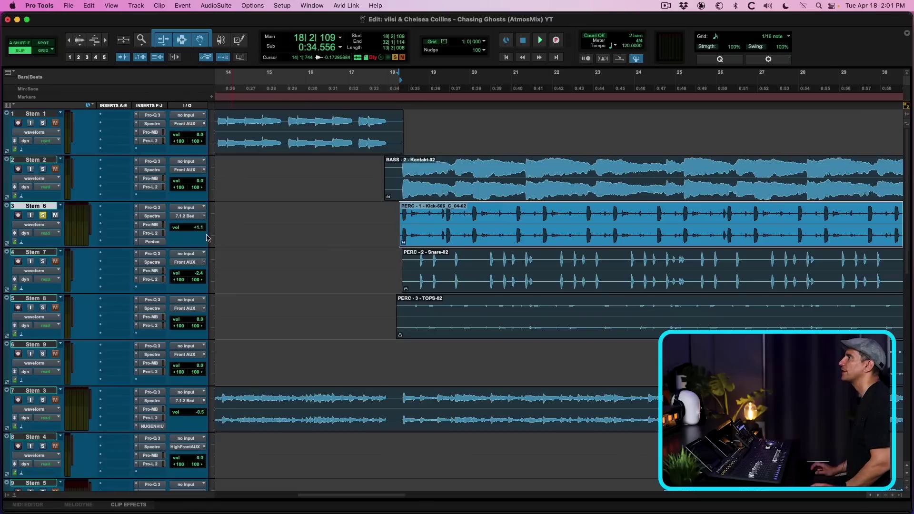
Set the LFE level of the Penteo upmixer on Stem 6 to 0.0 dB and play the kick.
{"action": "left_click", "coordinate": [153, 241]}
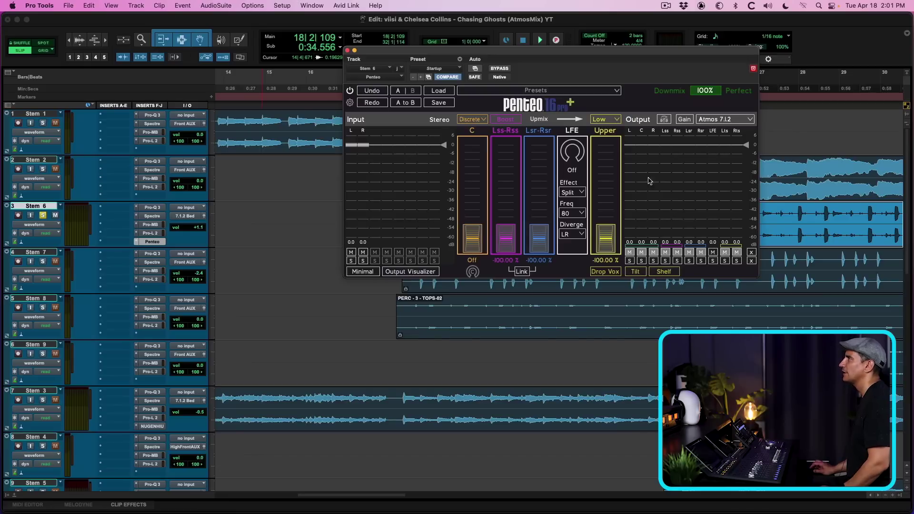
{"action": "left_click_drag", "start_coordinate": [574, 157], "coordinate": [594, 4]}
{"action": "key", "text": "space"}
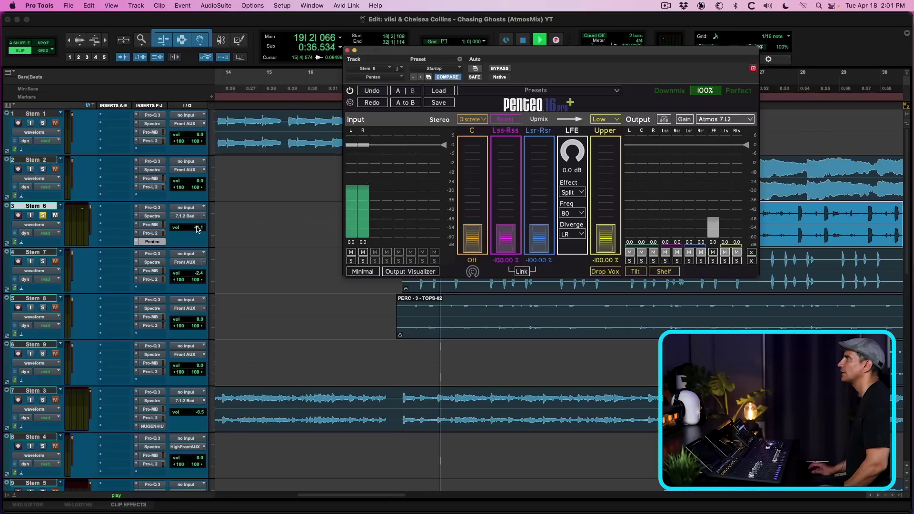
{"action": "key", "text": "space"}
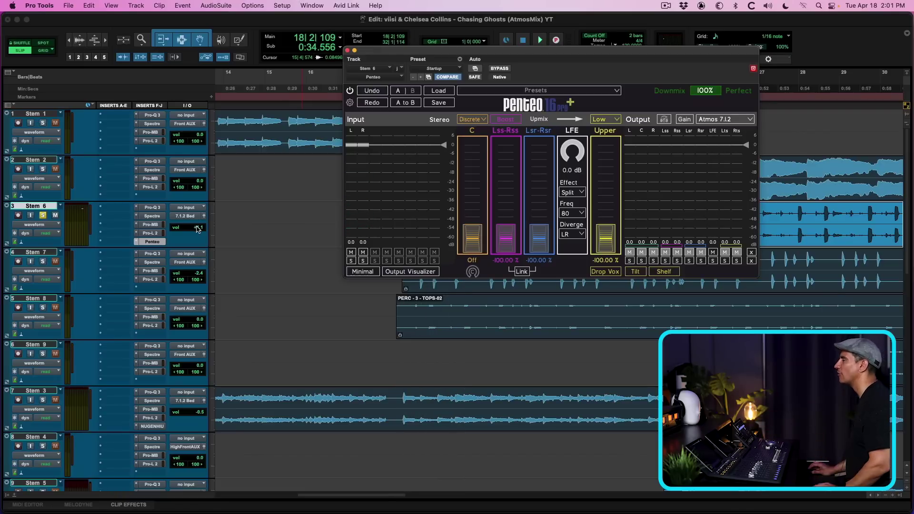
Switch to the Dolby Atmos Renderer to check the LFE meter during playback, then return to Pro Tools and close Penteo.
{"action": "key", "text": "ctrl+Right"}
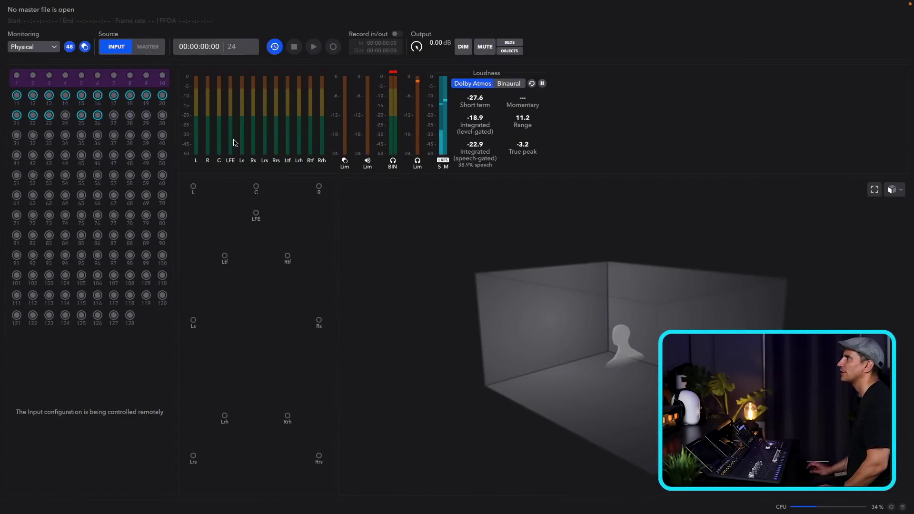
{"action": "key", "text": "space"}
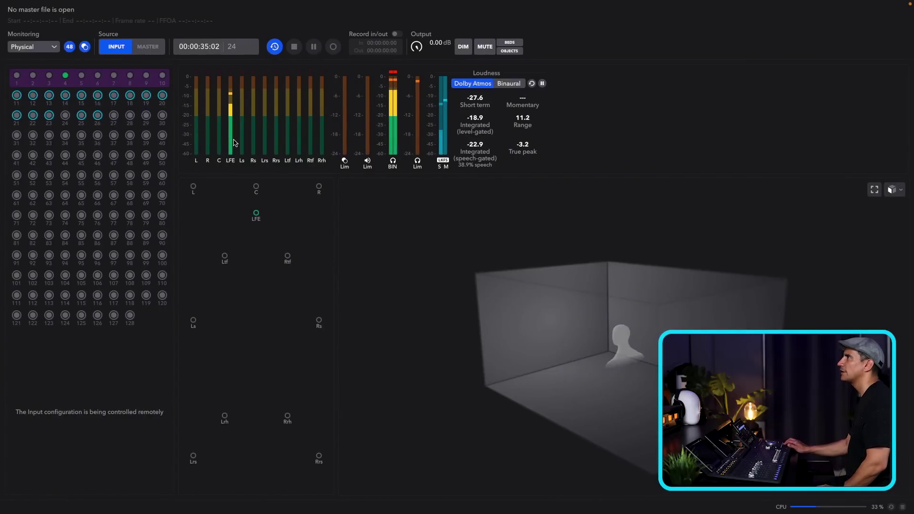
{"action": "key", "text": "ctrl+Left"}
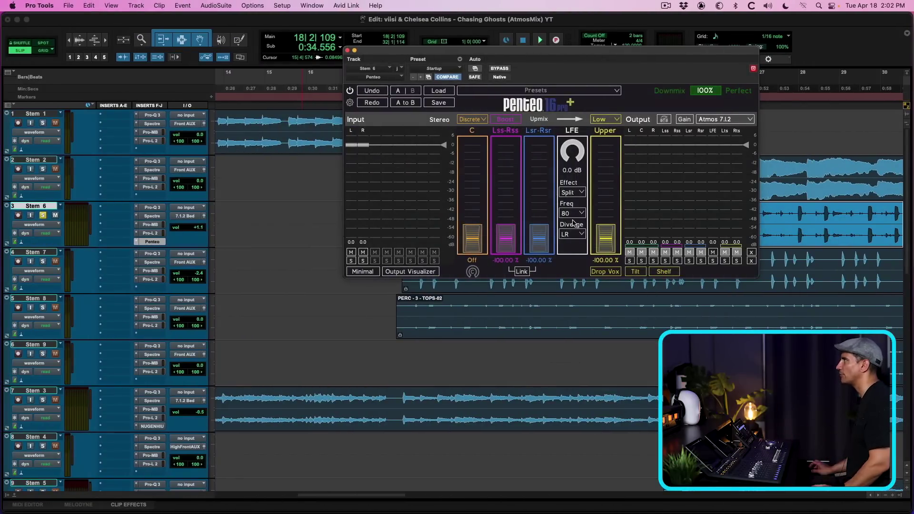
{"action": "key", "text": "super+w"}
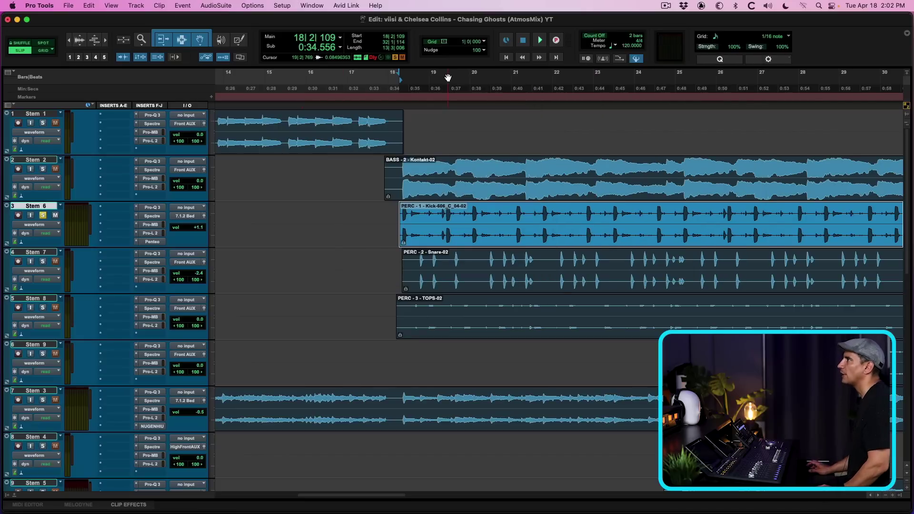
Commit the Stem 6 track offline with the source track option set to Do Nothing.
{"action": "right_click", "coordinate": [45, 207]}
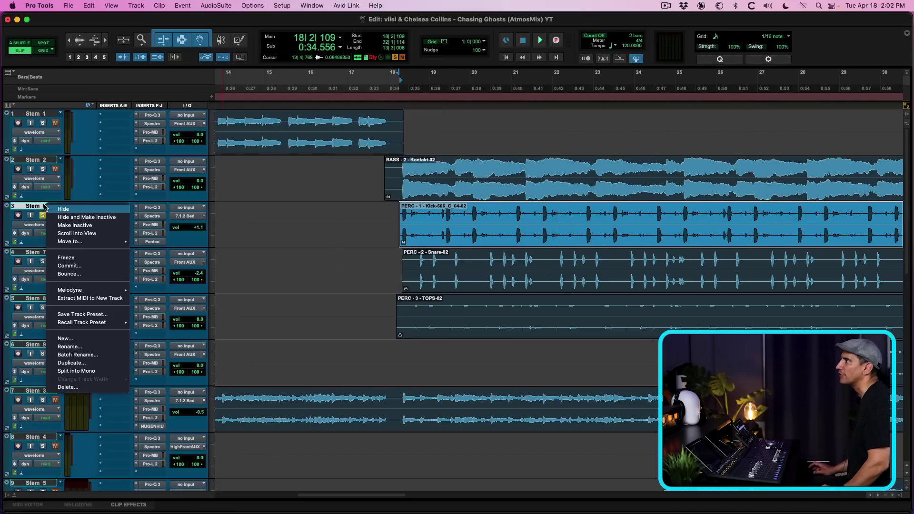
{"action": "left_click", "coordinate": [88, 267]}
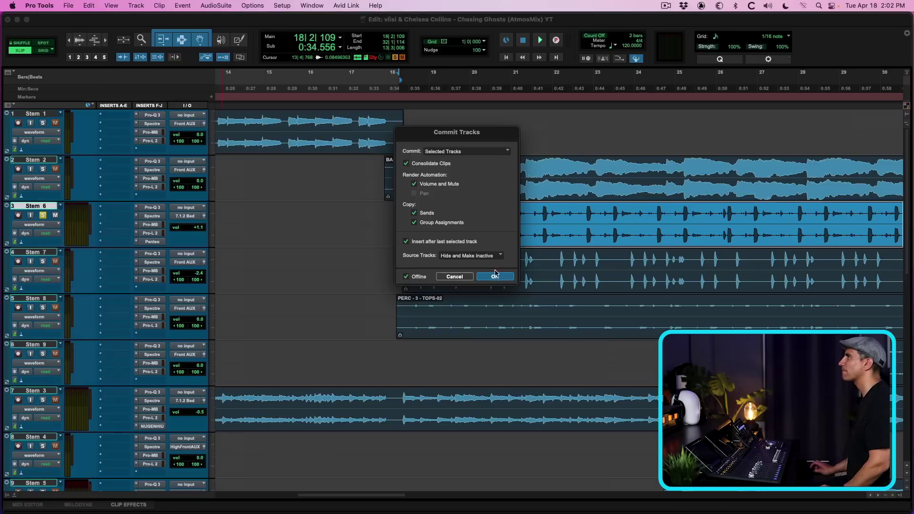
{"action": "left_click", "coordinate": [465, 257]}
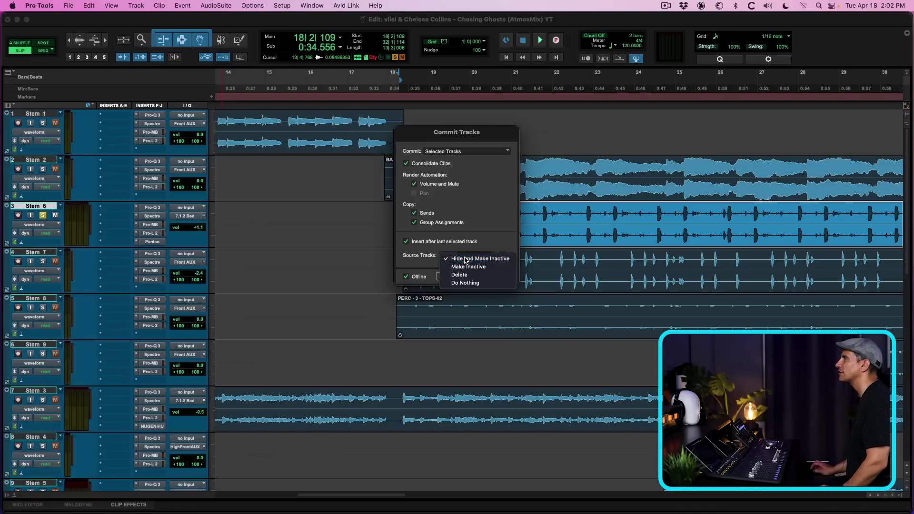
{"action": "left_click", "coordinate": [468, 280]}
{"action": "left_click", "coordinate": [489, 276]}
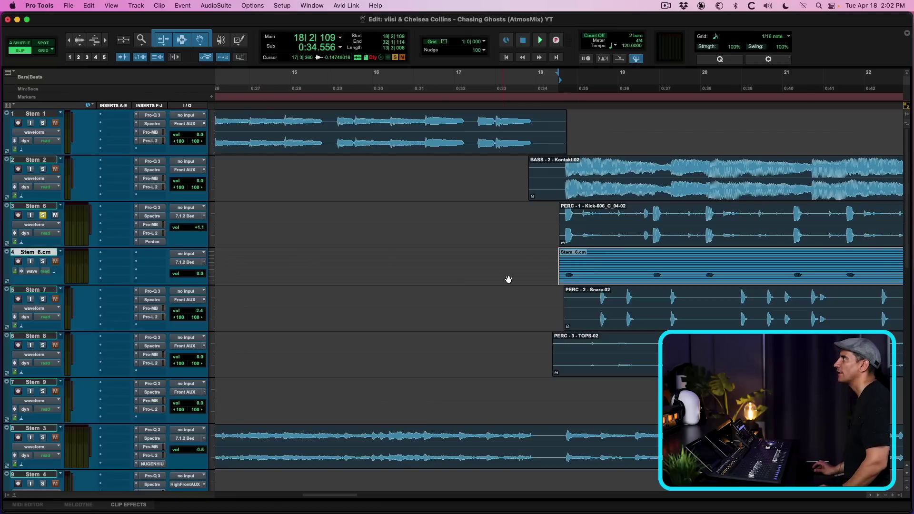
Split the committed Stem 6.cm track into mono tracks and move its LFE track directly above Stem 6.
{"action": "right_click", "coordinate": [40, 251]}
{"action": "left_click", "coordinate": [86, 418]}
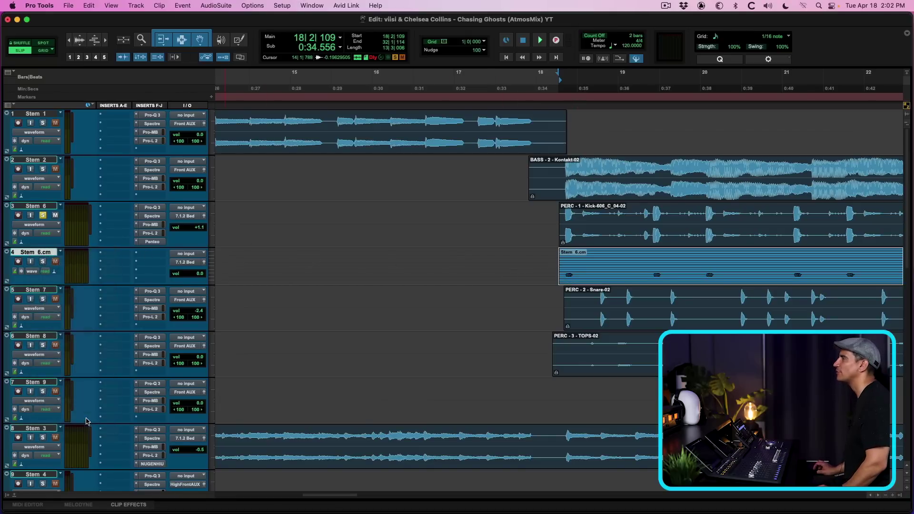
{"action": "left_click", "coordinate": [586, 441]}
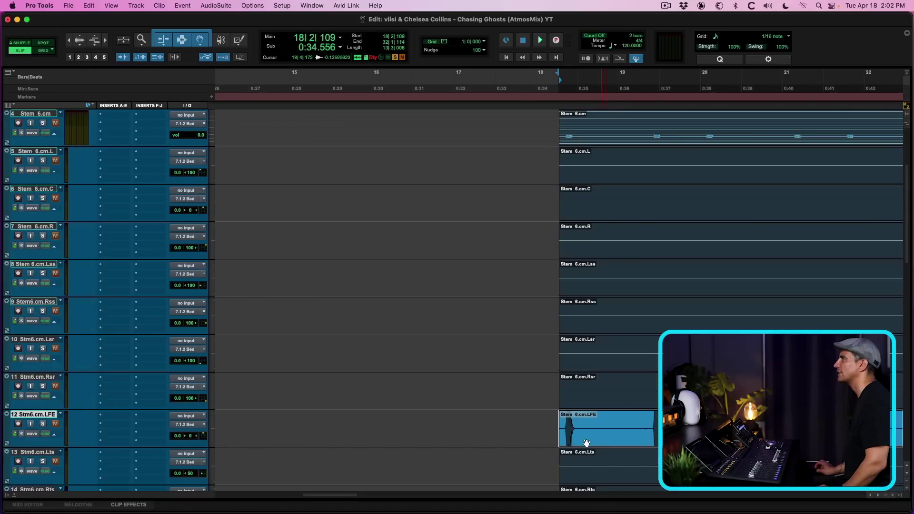
{"action": "left_click_drag", "start_coordinate": [41, 418], "coordinate": [36, 206]}
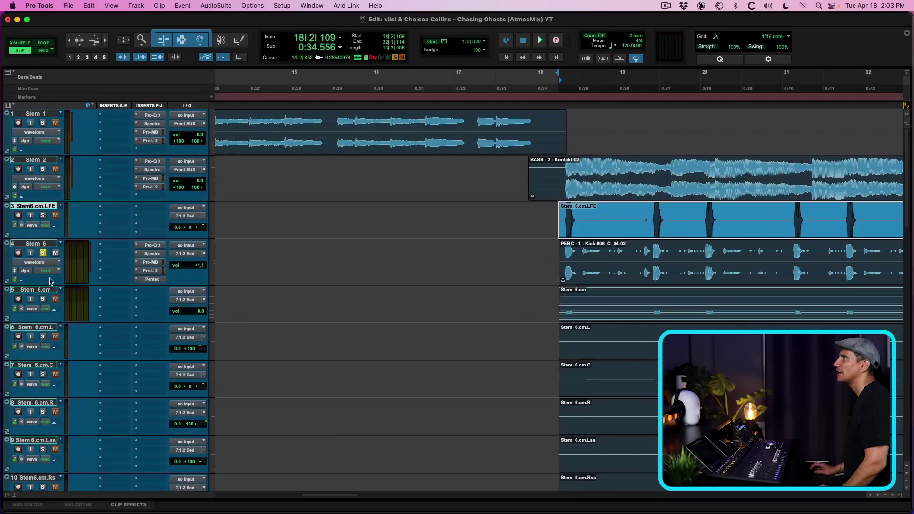
Hide the multichannel Stem 6.cm track and place the cursor just before the first hit in the LFE clip.
{"action": "right_click", "coordinate": [42, 292]}
{"action": "left_click", "coordinate": [48, 300]}
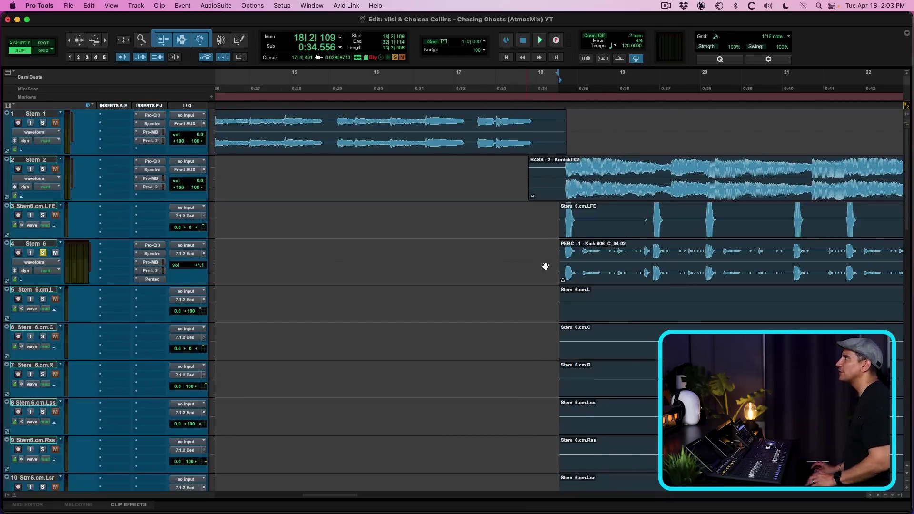
{"action": "left_click", "coordinate": [605, 235]}
{"action": "key", "text": "super+]"}
{"action": "key", "text": "super+]"}
{"action": "key", "text": "super+]"}
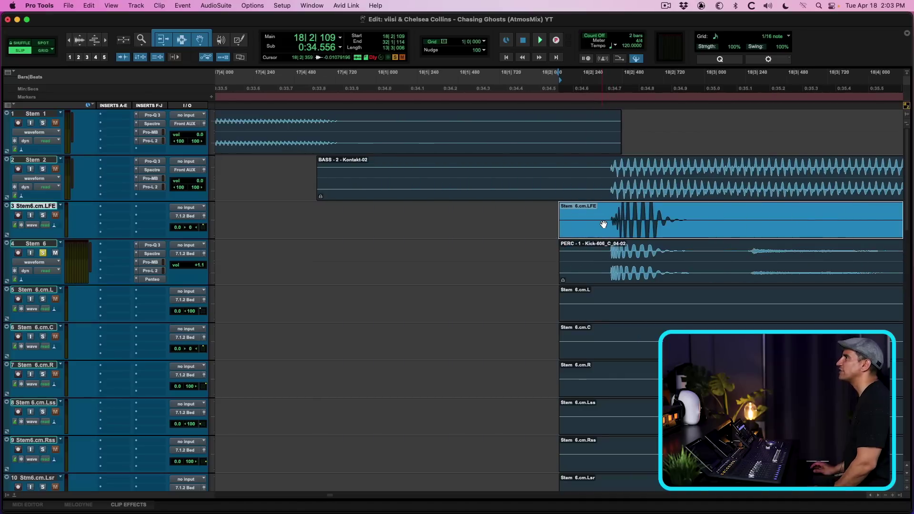
{"action": "left_click", "coordinate": [603, 224]}
{"action": "key", "text": "super+["}
Route the Stem 6 LFE track's output to 7.1.2 Bed.LFE (Mono) and solo the track.
{"action": "left_click", "coordinate": [179, 217]}
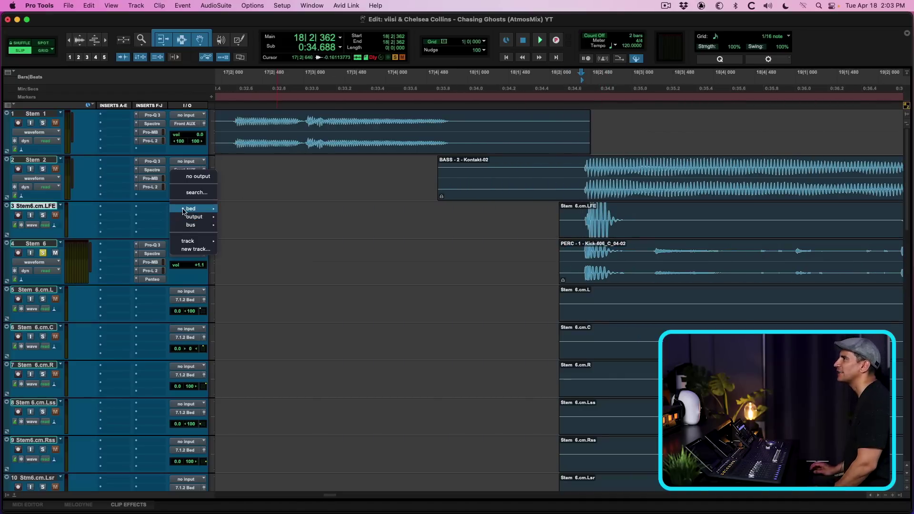
{"action": "mouse_move", "coordinate": [191, 209]}
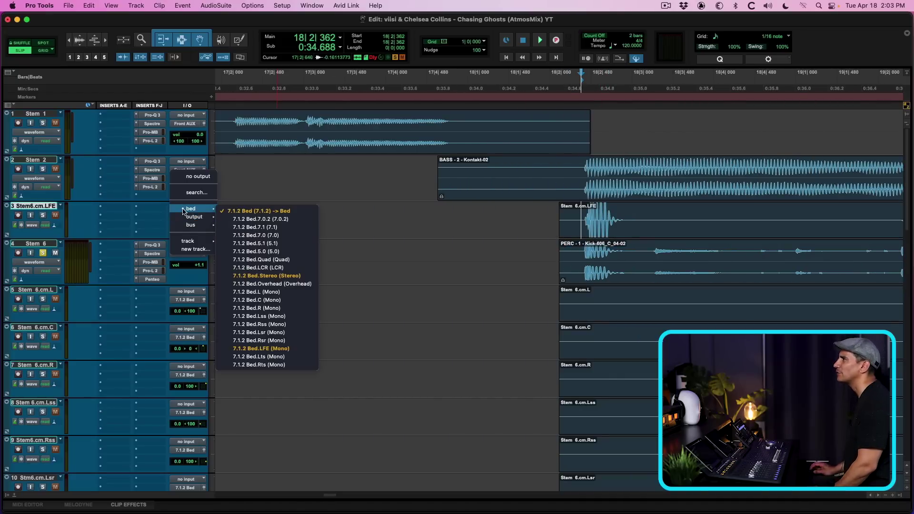
{"action": "left_click", "coordinate": [303, 349]}
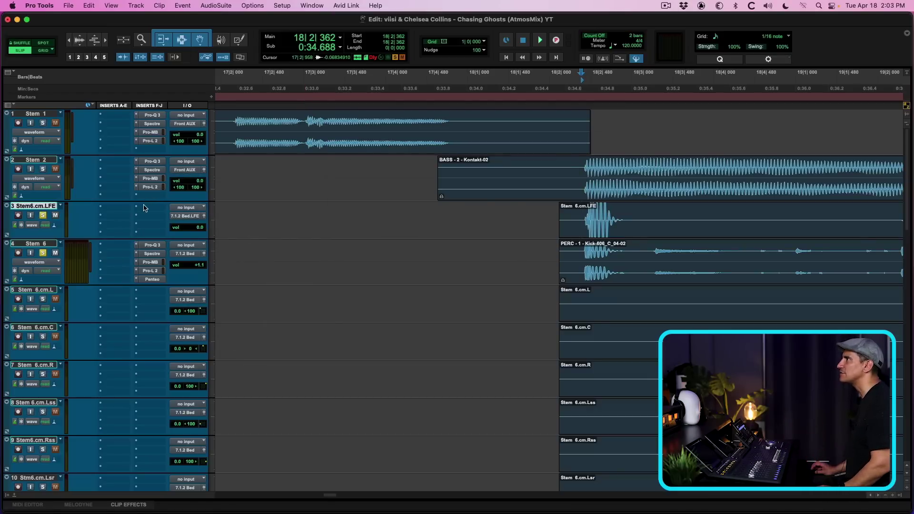
Insert the FabFilter Pro-MB plug-in in the first insert slot of the Stem 6 LFE track.
{"action": "left_click", "coordinate": [124, 210]}
{"action": "type", "text": "mb"}
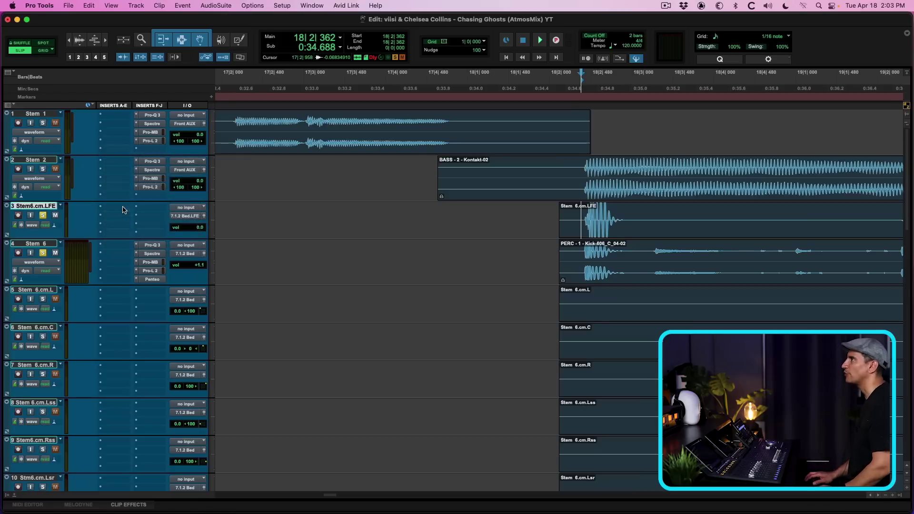
{"action": "key", "text": "Down"}
{"action": "key", "text": "Down"}
{"action": "key", "text": "Down"}
{"action": "key", "text": "Up"}
{"action": "key", "text": "Return"}
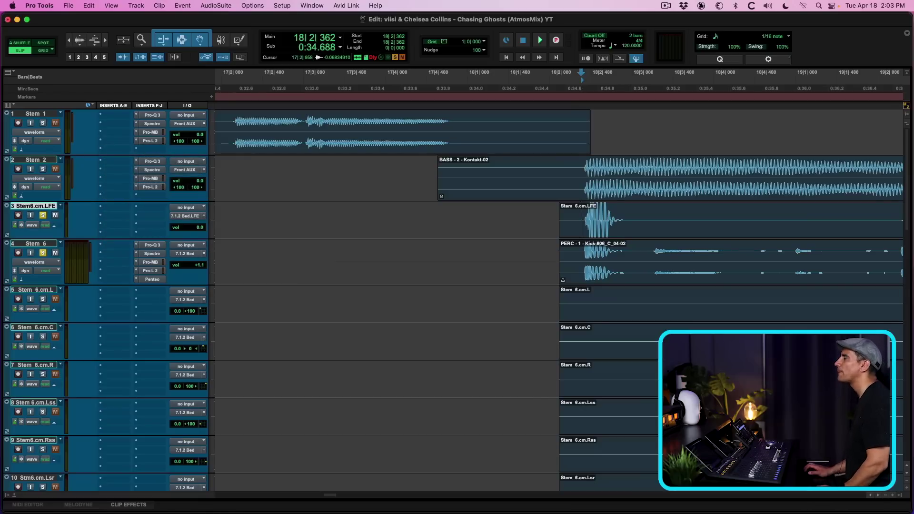
Load the APM preset Sub Control + Gate in Pro-MB and play the soloed tracks.
{"action": "left_click", "coordinate": [762, 103]}
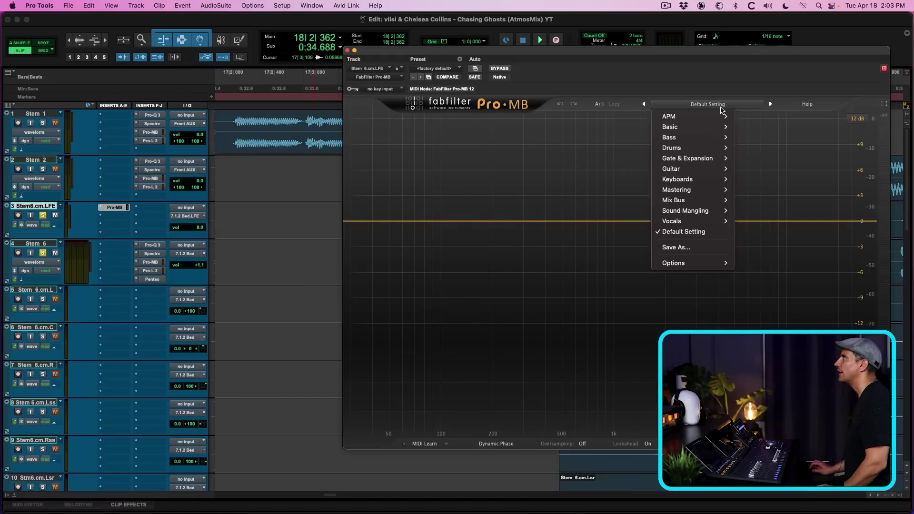
{"action": "mouse_move", "coordinate": [711, 118]}
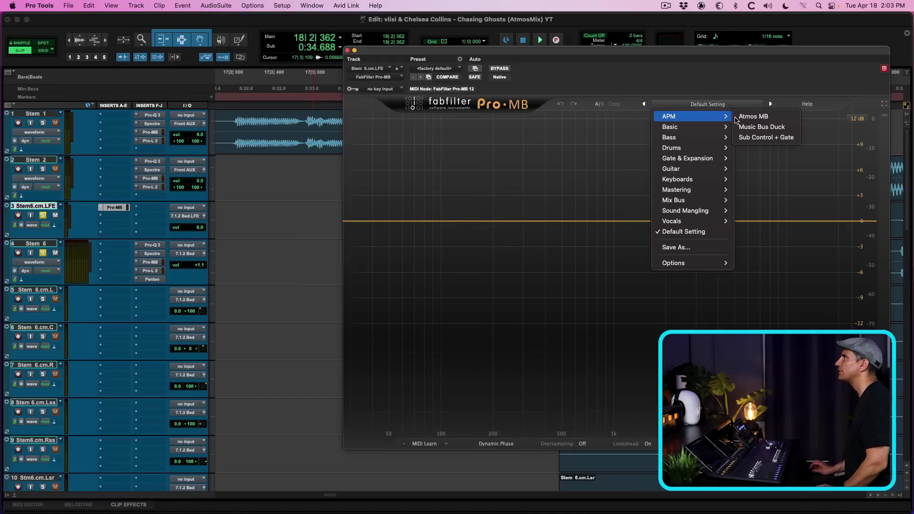
{"action": "left_click", "coordinate": [764, 137]}
{"action": "key", "text": "space"}
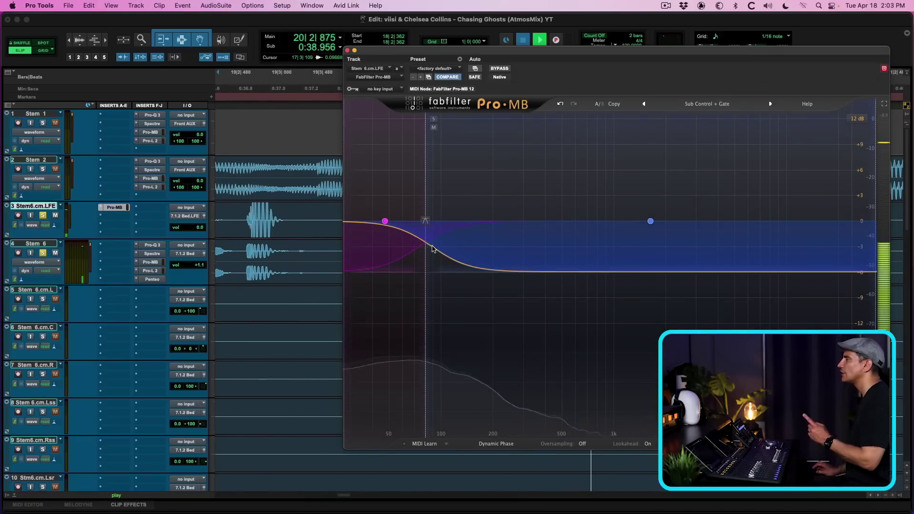
Switch to the Dolby Atmos Renderer, play the session to check the processed LFE level, and return to Pro Tools.
{"action": "key", "text": "super+Tab"}
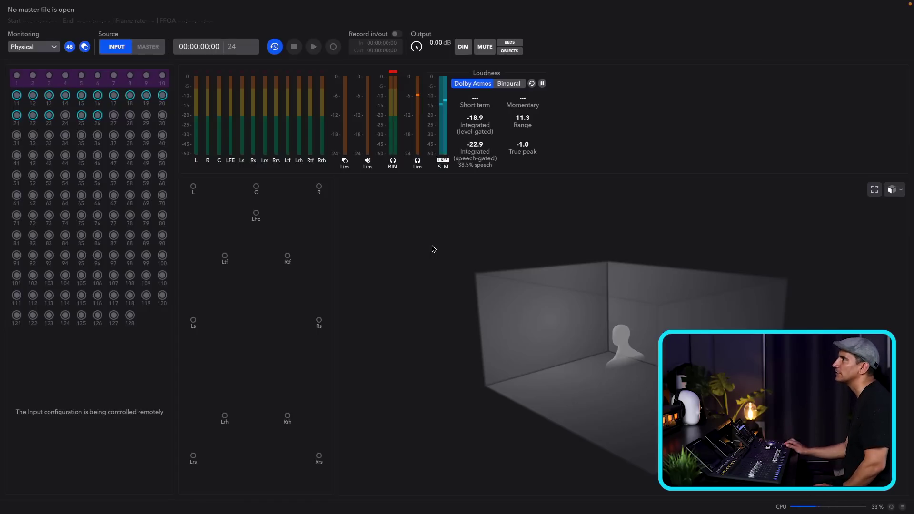
{"action": "key", "text": "space"}
{"action": "key", "text": "space"}
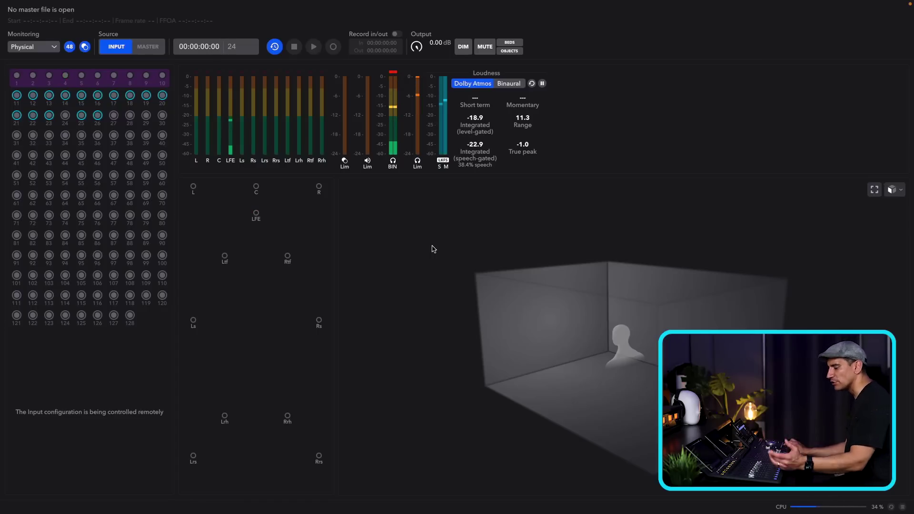
{"action": "key", "text": "ctrl+Left"}
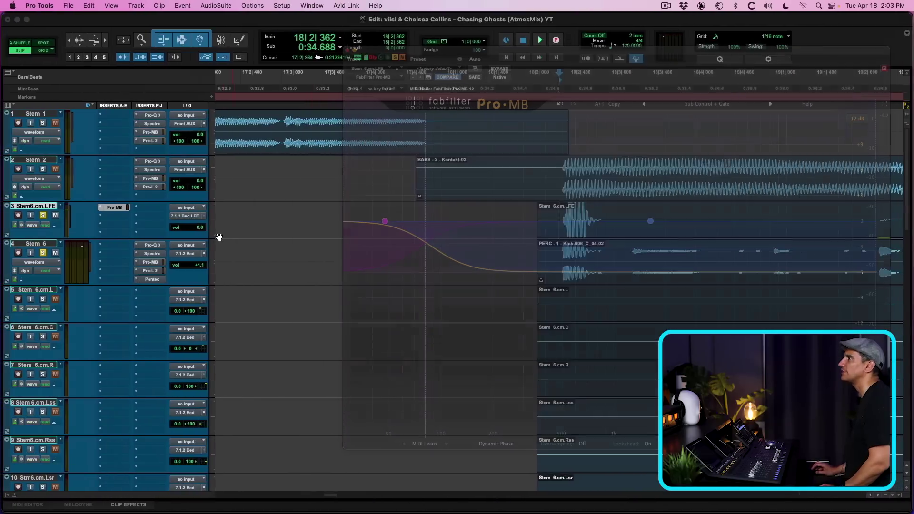